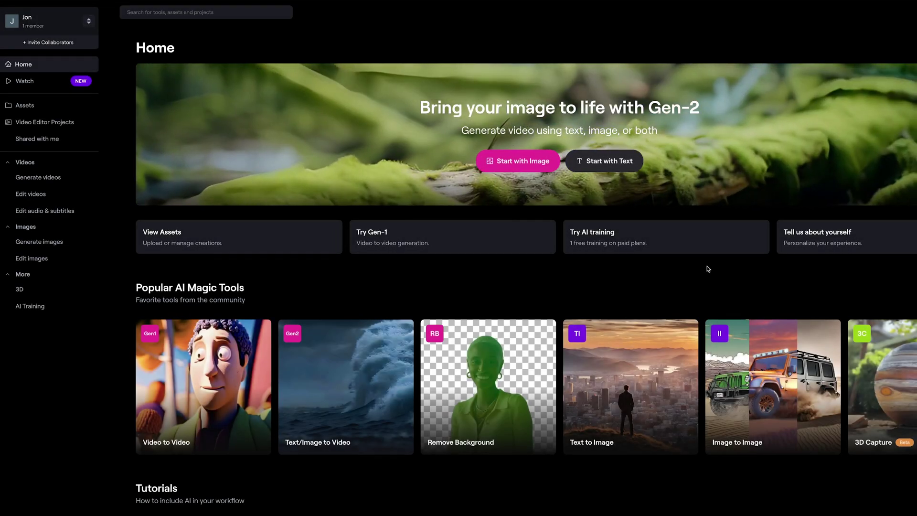
# Start a Gen-2 video from an image, preview the PNG files in the Mid Journey folder, and upload the full-body Cute Ewok image
pyautogui.click(511, 164)
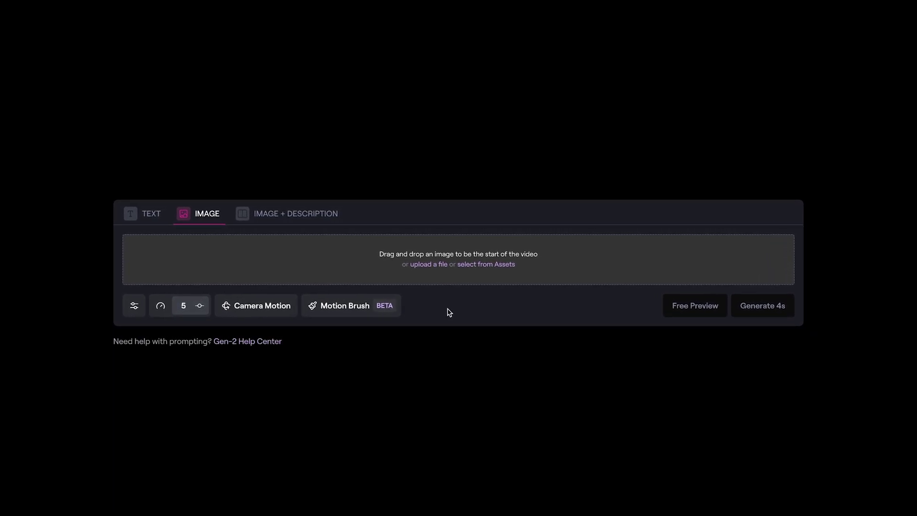
pyautogui.click(428, 264)
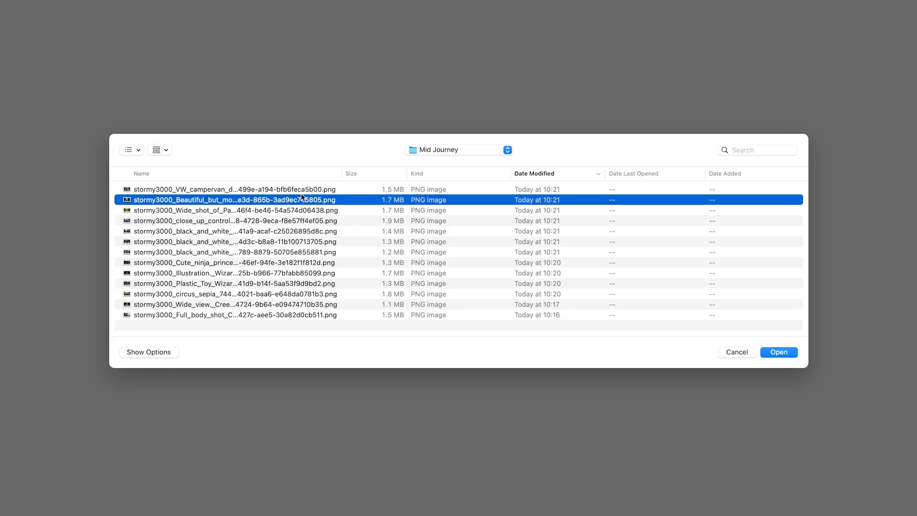
pyautogui.click(300, 190)
pyautogui.press('space')
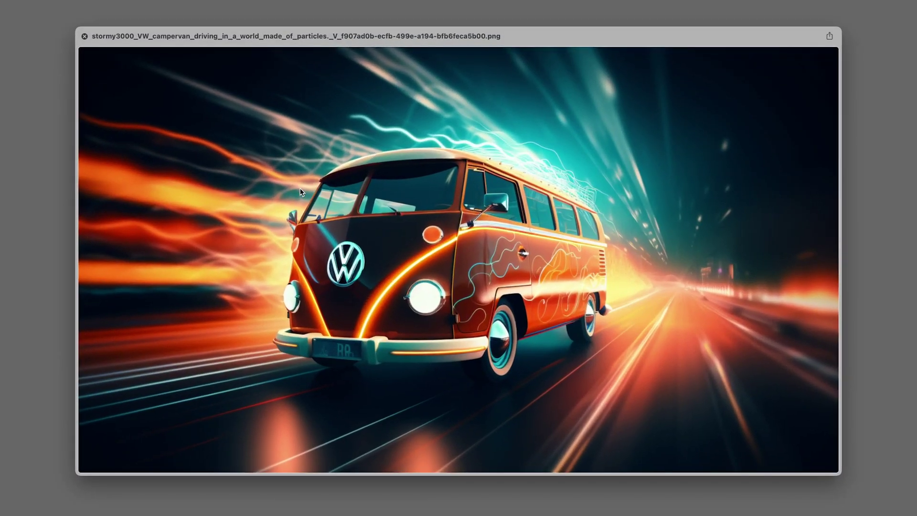
pyautogui.press('Down')
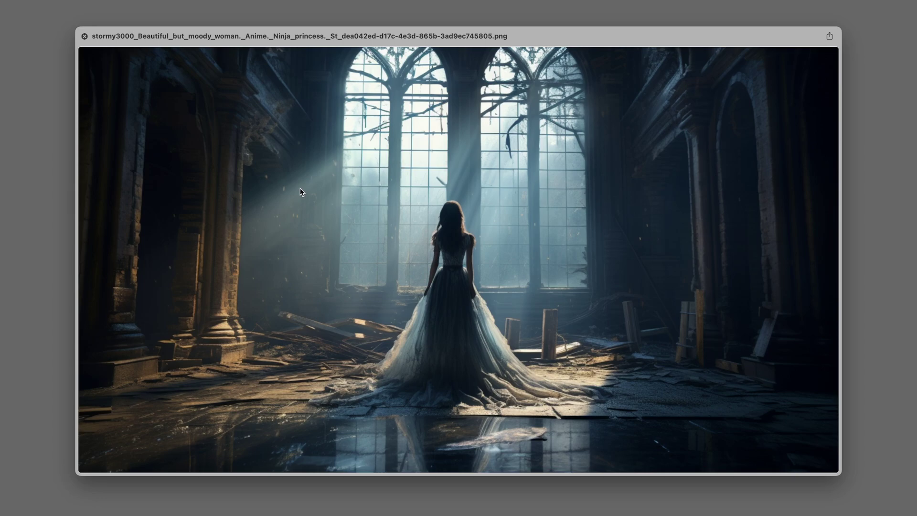
pyautogui.press('Up')
pyautogui.press('Down')
pyautogui.press('Down')
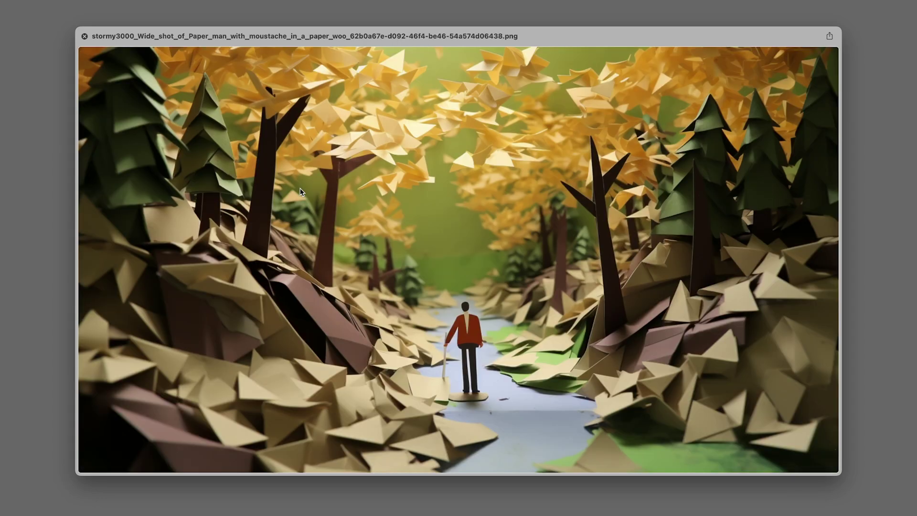
pyautogui.press('Down')
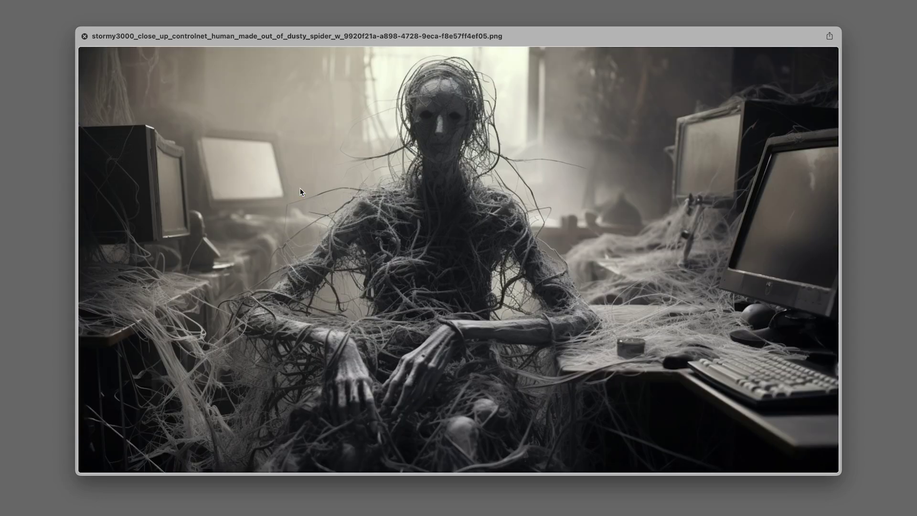
pyautogui.press('Down')
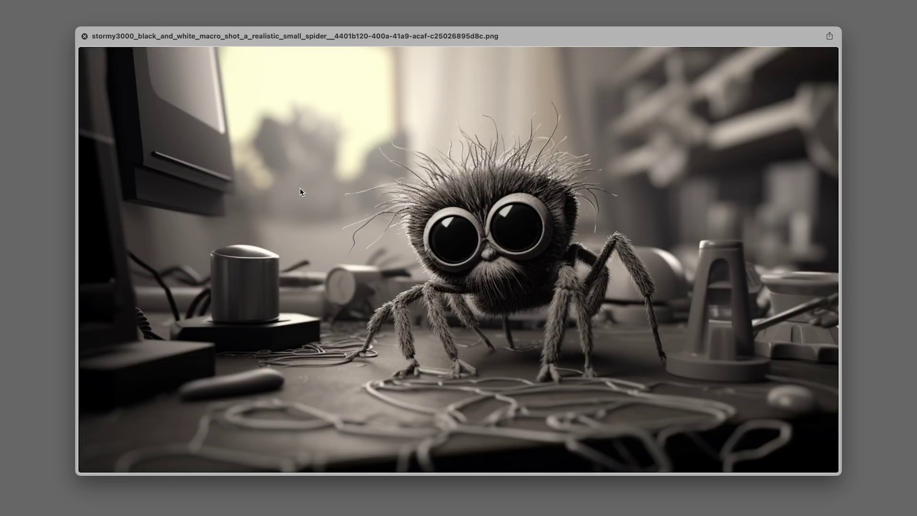
pyautogui.press('Down')
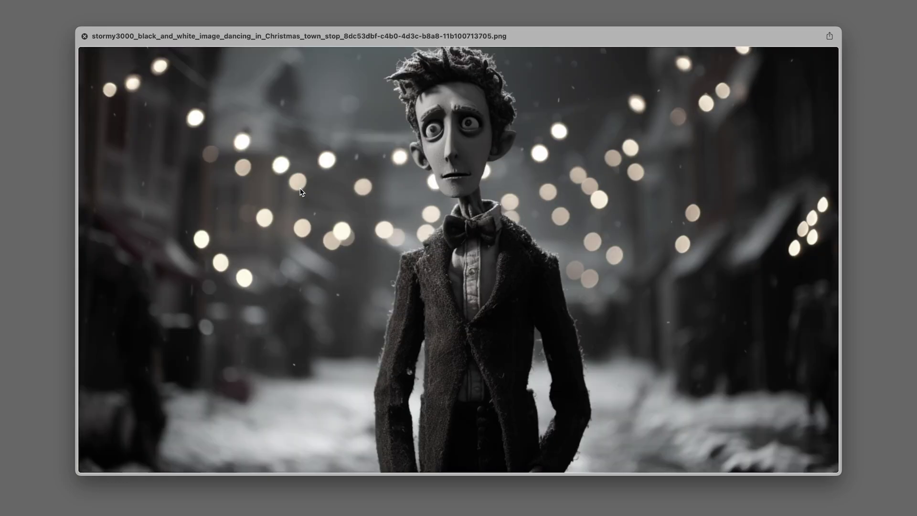
pyautogui.press('Down')
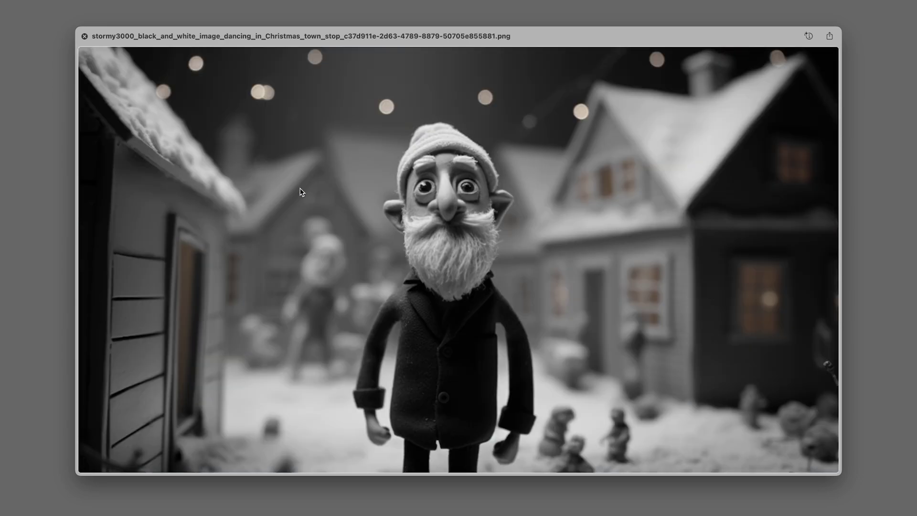
pyautogui.press('Down')
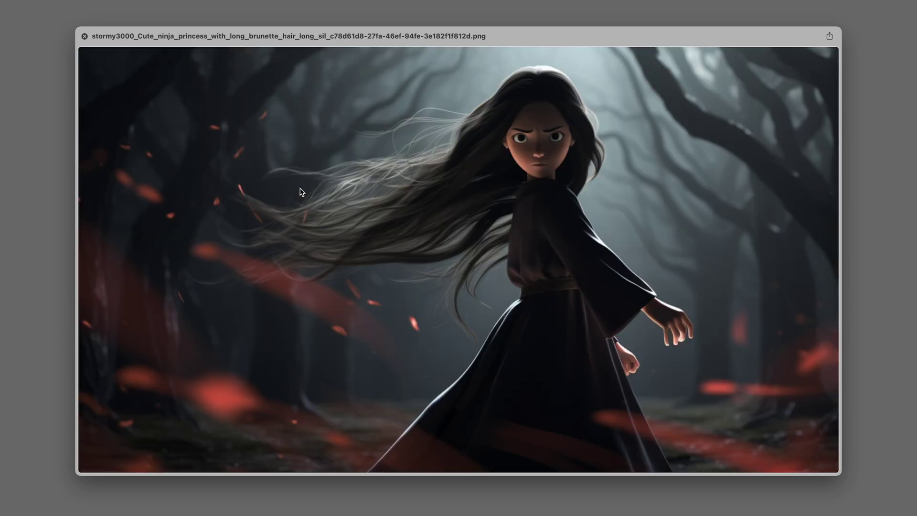
pyautogui.press('Down')
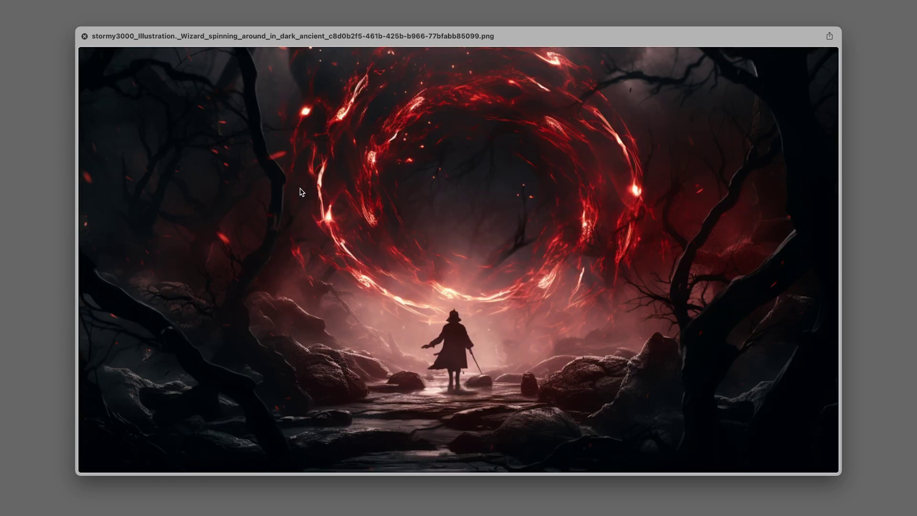
pyautogui.press('Down')
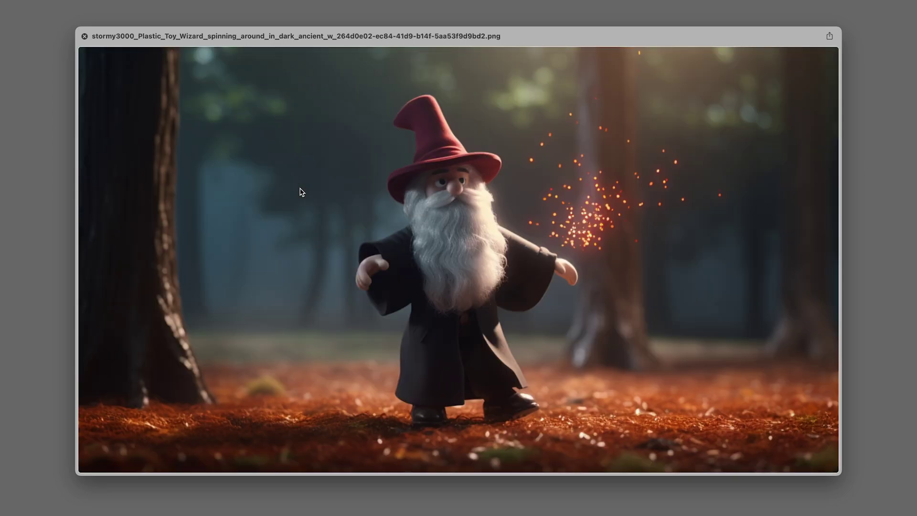
pyautogui.press('Down')
pyautogui.press('Down')
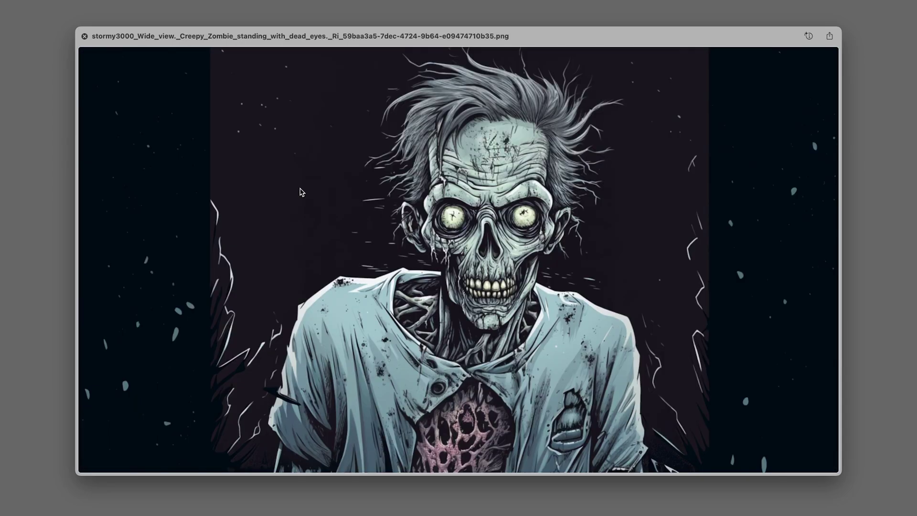
pyautogui.press('Down')
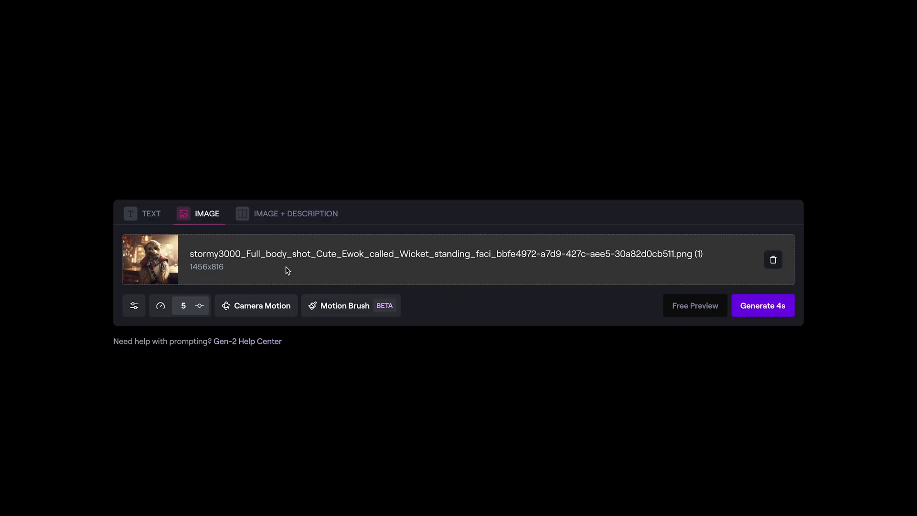
# Look at the Image + Description mode and the seed, interpolate, upscale and watermark settings for the generation
pyautogui.click(280, 216)
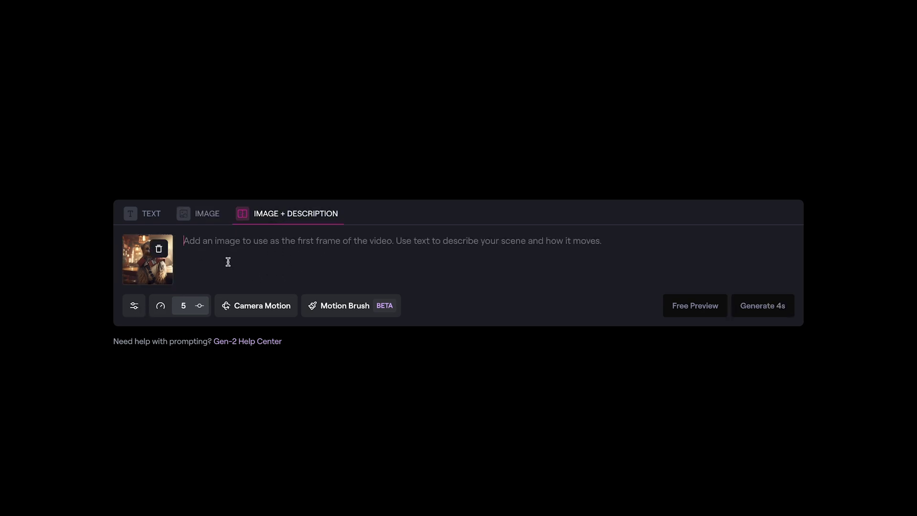
pyautogui.click(204, 216)
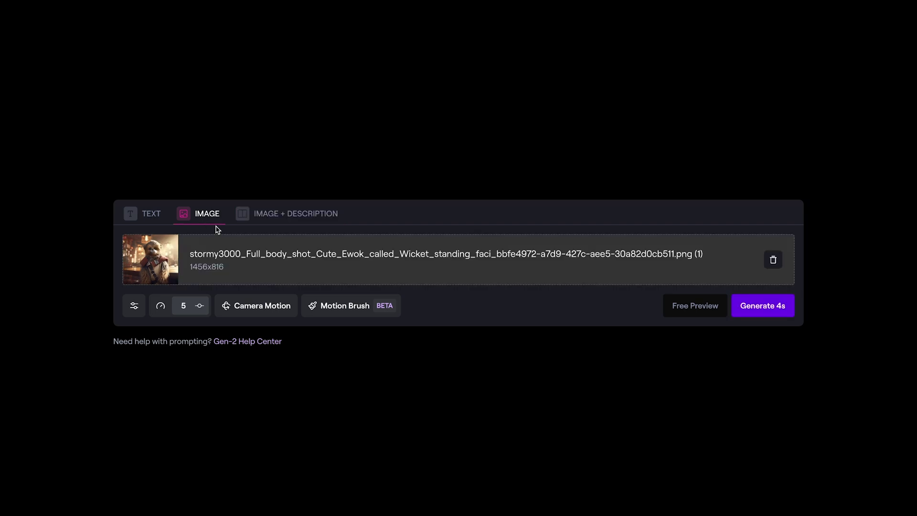
pyautogui.click(135, 308)
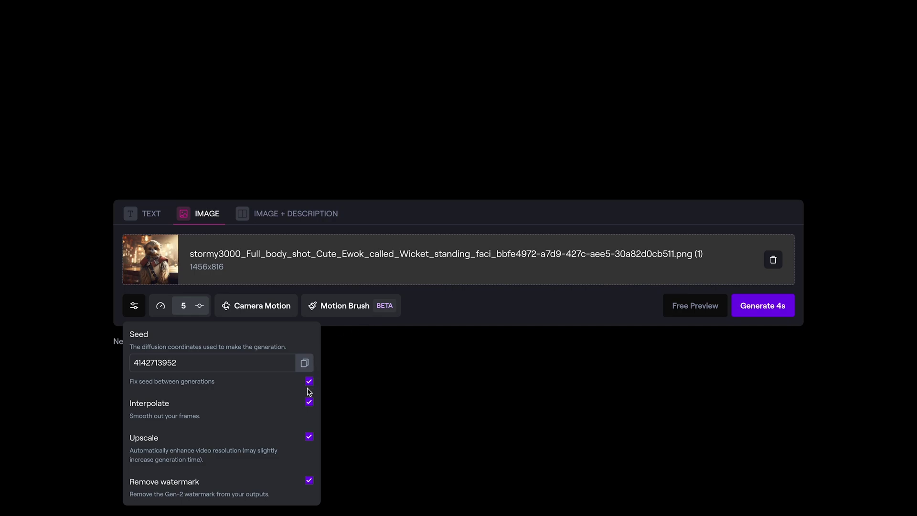
# Set the General Motion intensity to 9
pyautogui.click(164, 310)
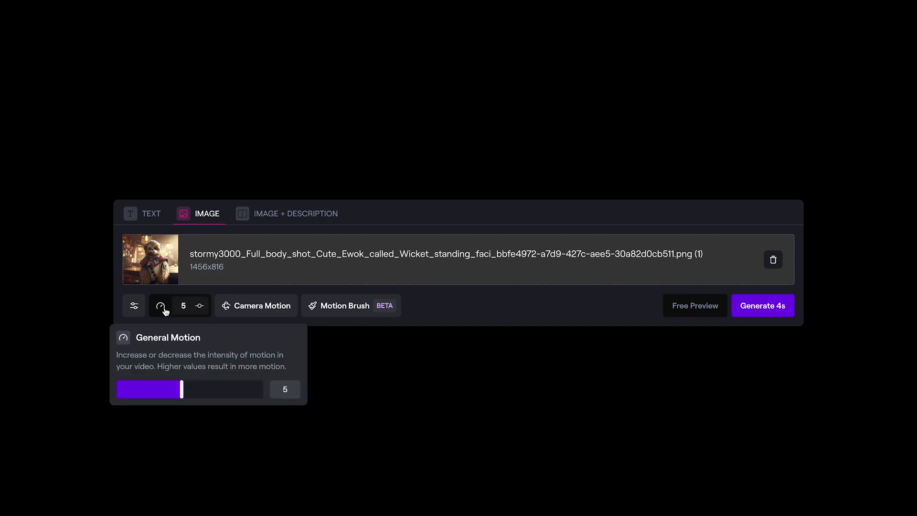
pyautogui.moveTo(180, 391); pyautogui.dragTo(243, 387)
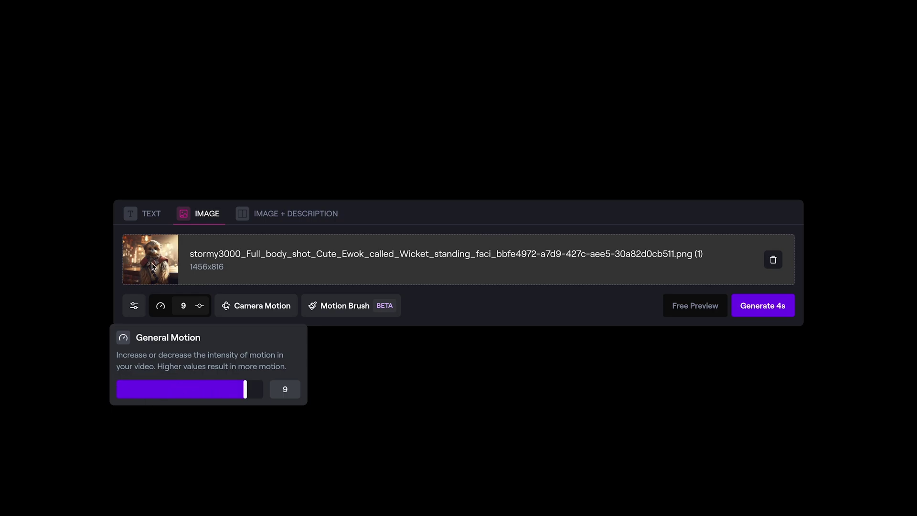
# Set the camera motion to zoom out at speed 7.9 and save it
pyautogui.click(252, 314)
pyautogui.click(253, 314)
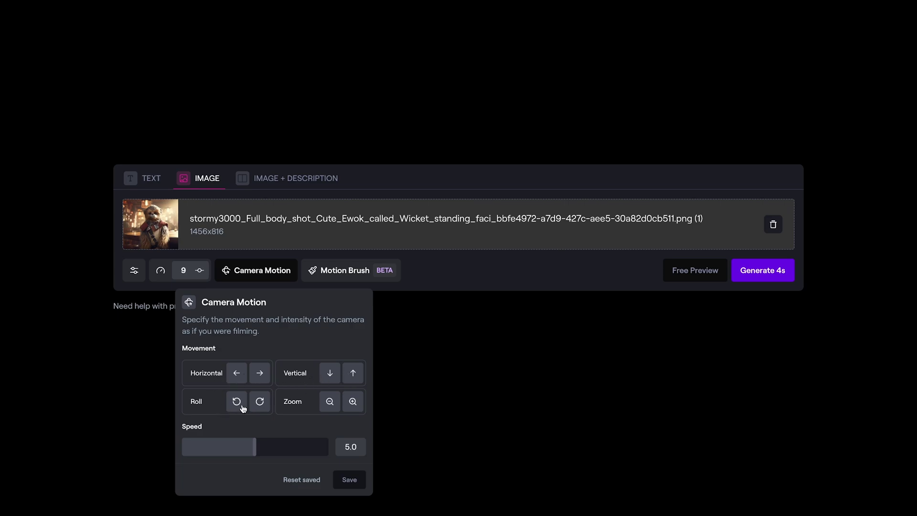
pyautogui.click(330, 402)
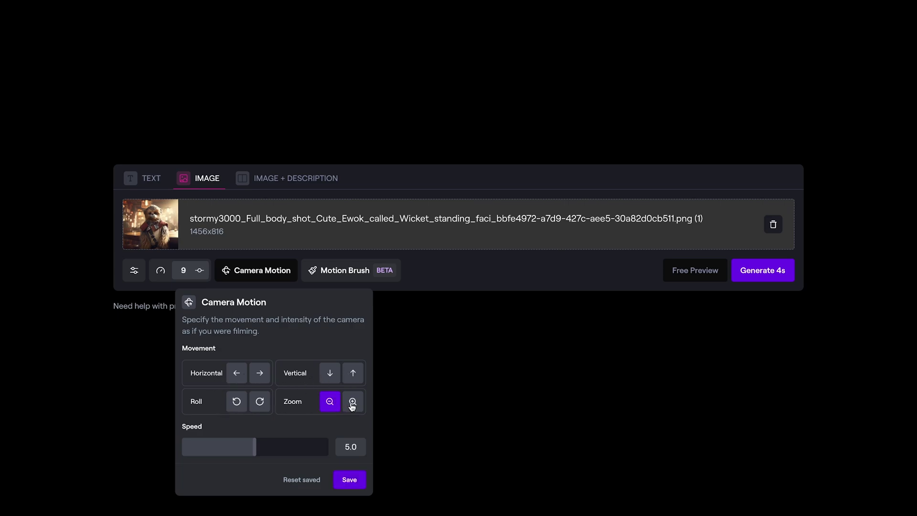
pyautogui.moveTo(253, 446); pyautogui.dragTo(297, 446)
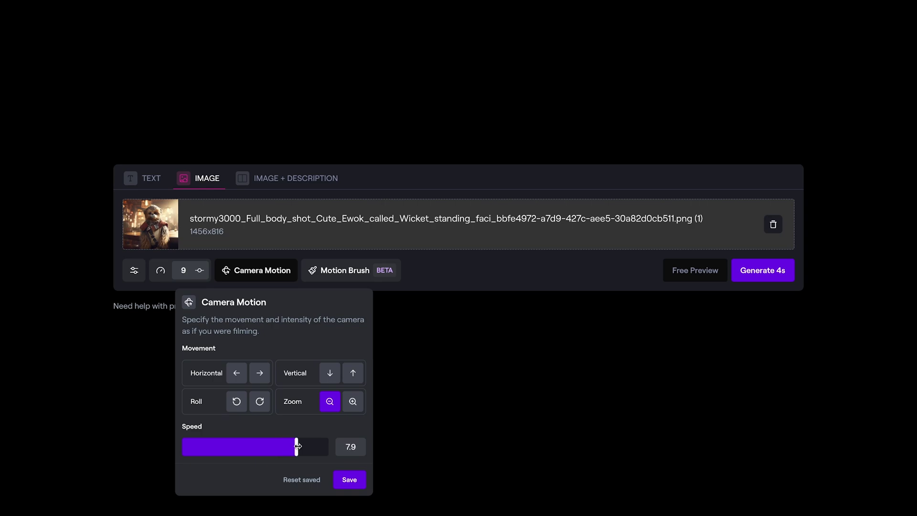
pyautogui.click(260, 377)
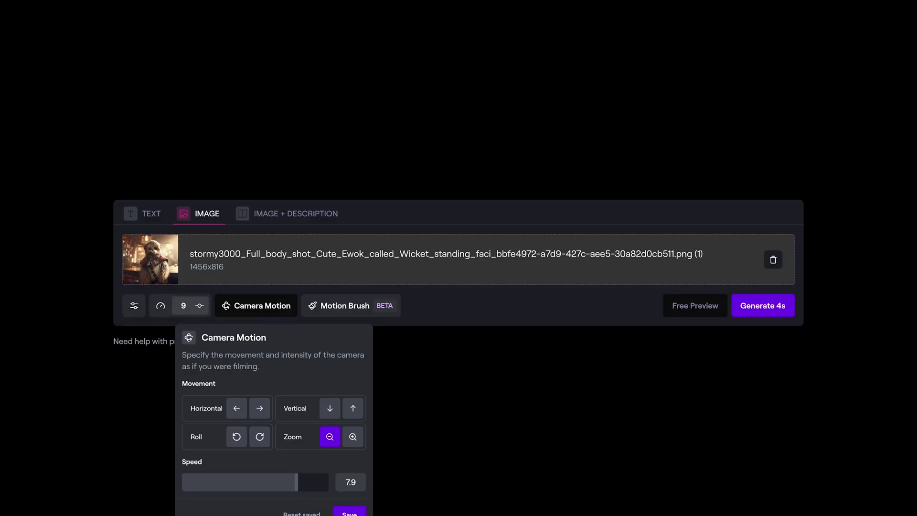
pyautogui.click(350, 514)
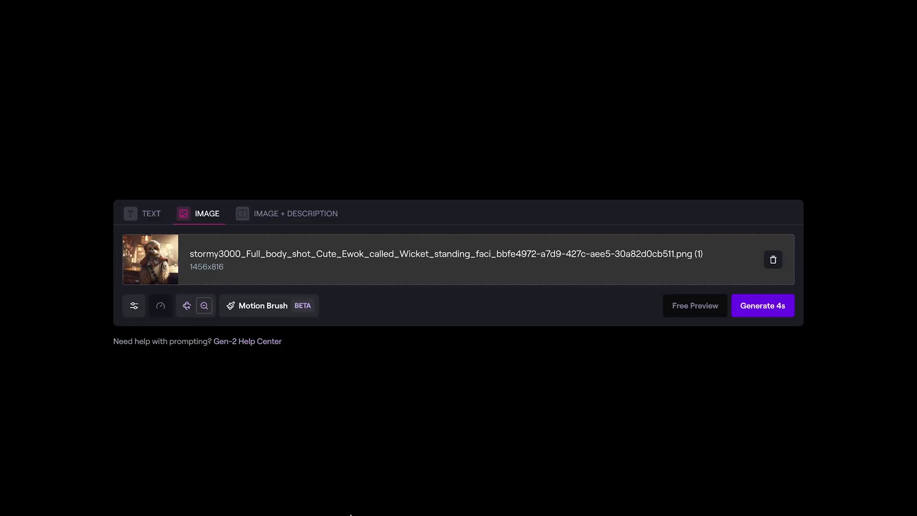
# Reset the advanced camera motion settings to return to the general motion setting
pyautogui.click(160, 310)
pyautogui.click(242, 393)
pyautogui.click(161, 309)
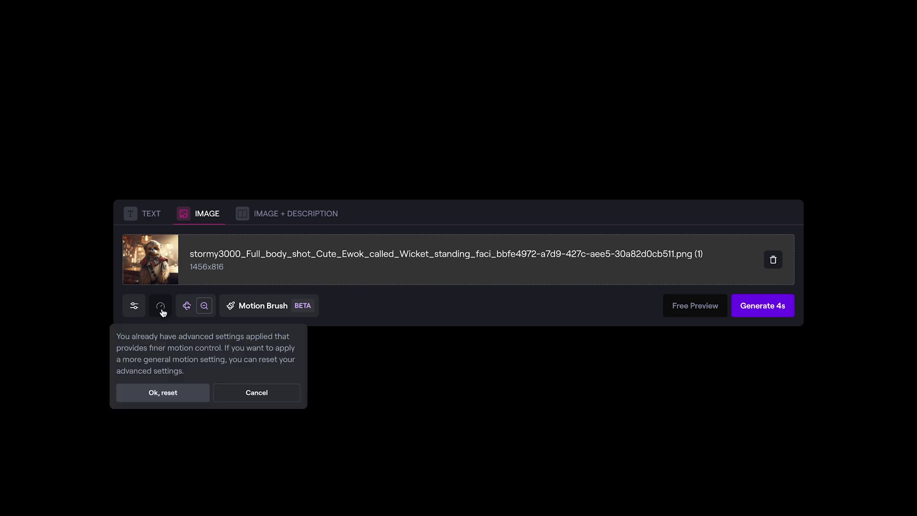
pyautogui.click(170, 392)
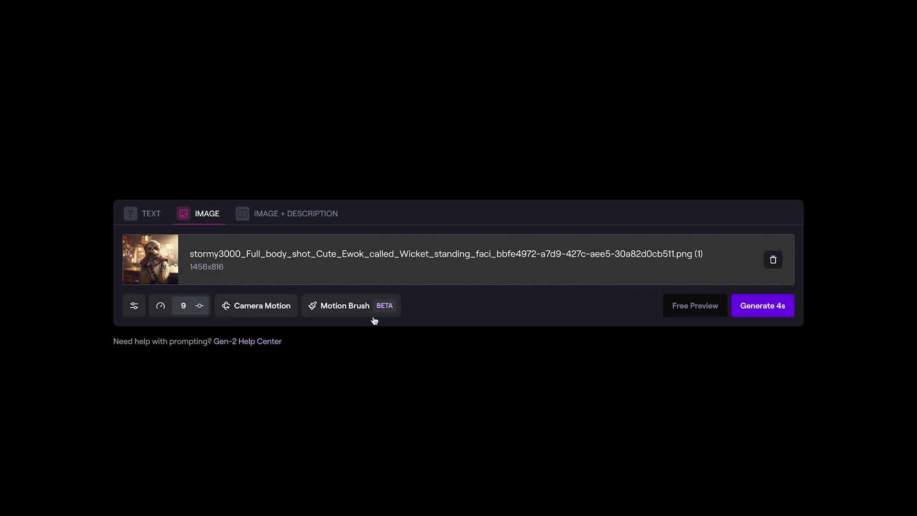
# Open Motion Brush and paint a mask over the entire Ewok character, from the head down to the lower edge of the image
pyautogui.click(354, 313)
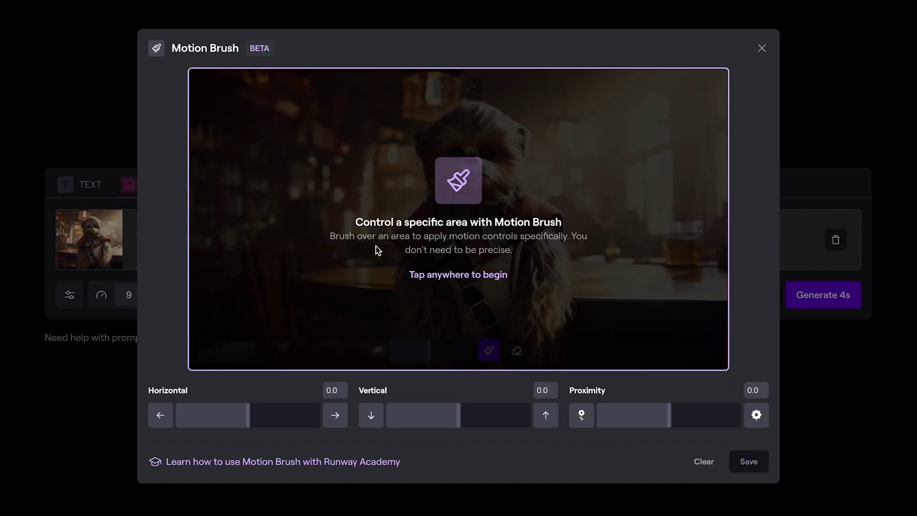
pyautogui.click(389, 268)
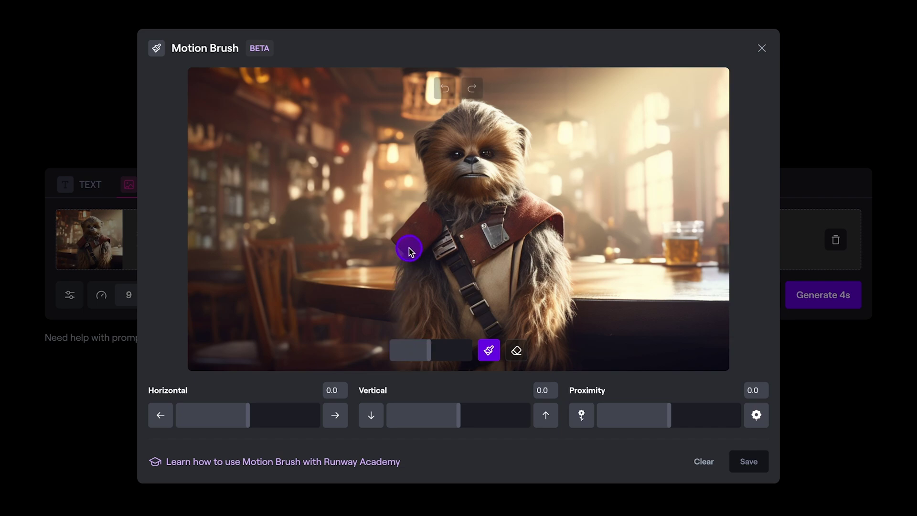
pyautogui.moveTo(410, 248)
pyautogui.mouseDown()
pyautogui.moveTo(439, 192)
pyautogui.moveTo(418, 133)
pyautogui.moveTo(432, 190)
pyautogui.moveTo(431, 129)
pyautogui.moveTo(466, 106)
pyautogui.moveTo(521, 126)
pyautogui.moveTo(516, 196)
pyautogui.moveTo(558, 230)
pyautogui.moveTo(559, 365)
pyautogui.moveTo(410, 379)
pyautogui.mouseUp()
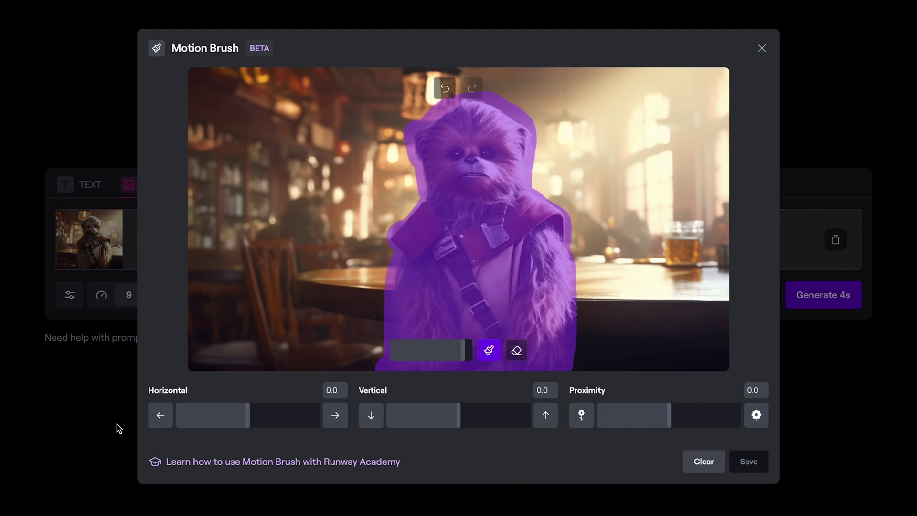
# Give the masked Ewok horizontal motion to the left, upward vertical motion and a proximity of 2.7, and save the brush settings
pyautogui.moveTo(248, 423)
pyautogui.mouseDown()
pyautogui.moveTo(218, 423)
pyautogui.moveTo(265, 424)
pyautogui.mouseUp()
pyautogui.moveTo(458, 418); pyautogui.dragTo(484, 418)
pyautogui.moveTo(669, 415); pyautogui.dragTo(630, 417)
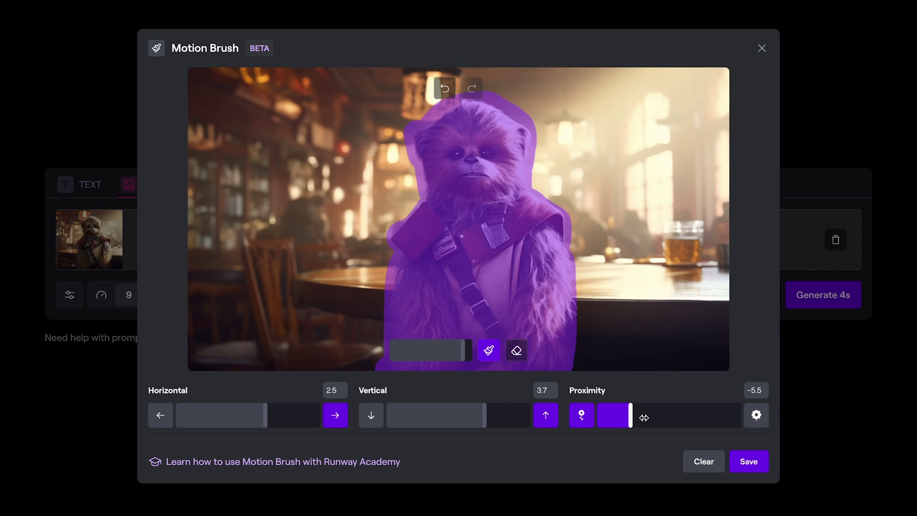
pyautogui.moveTo(632, 417); pyautogui.dragTo(688, 416)
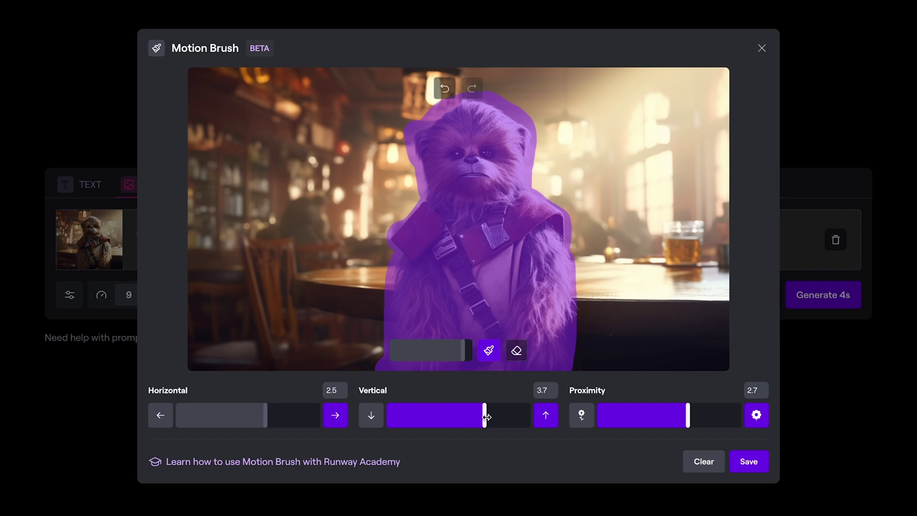
pyautogui.moveTo(486, 418); pyautogui.dragTo(472, 416)
pyautogui.moveTo(266, 416); pyautogui.dragTo(234, 418)
pyautogui.click(748, 467)
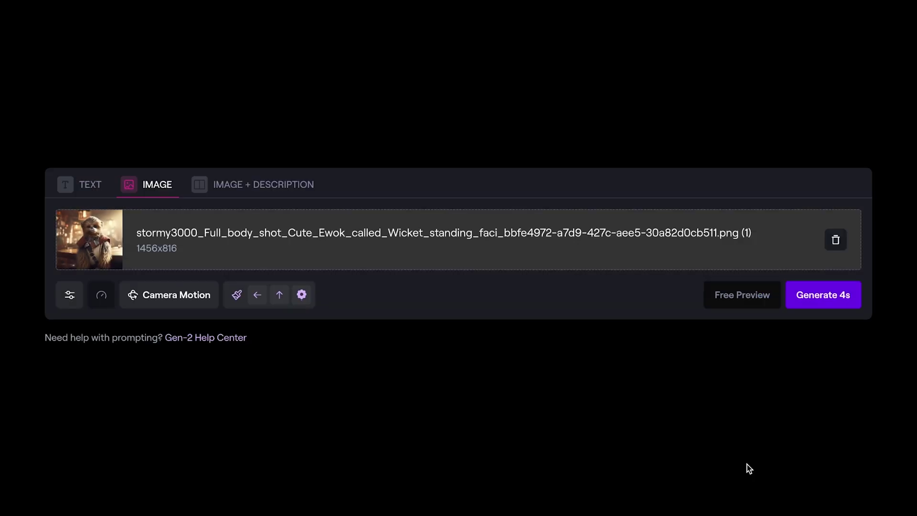
# Save a zoom-out camera motion at speed 2.4 and generate the 4-second video
pyautogui.click(215, 310)
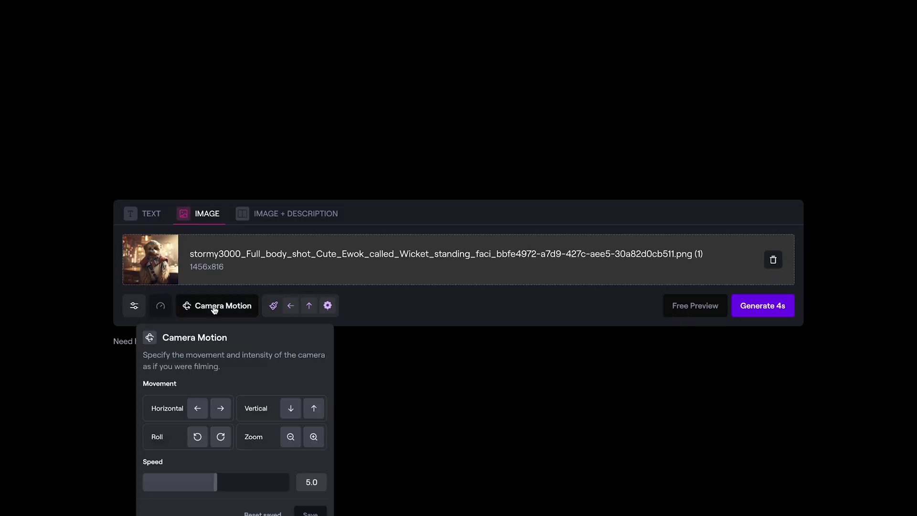
pyautogui.click(291, 439)
pyautogui.moveTo(216, 483); pyautogui.dragTo(178, 487)
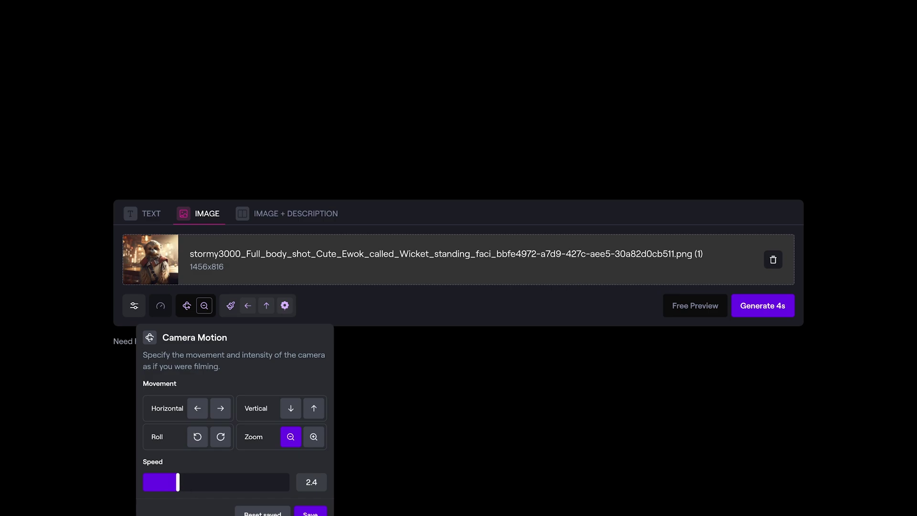
pyautogui.click(311, 514)
pyautogui.click(761, 313)
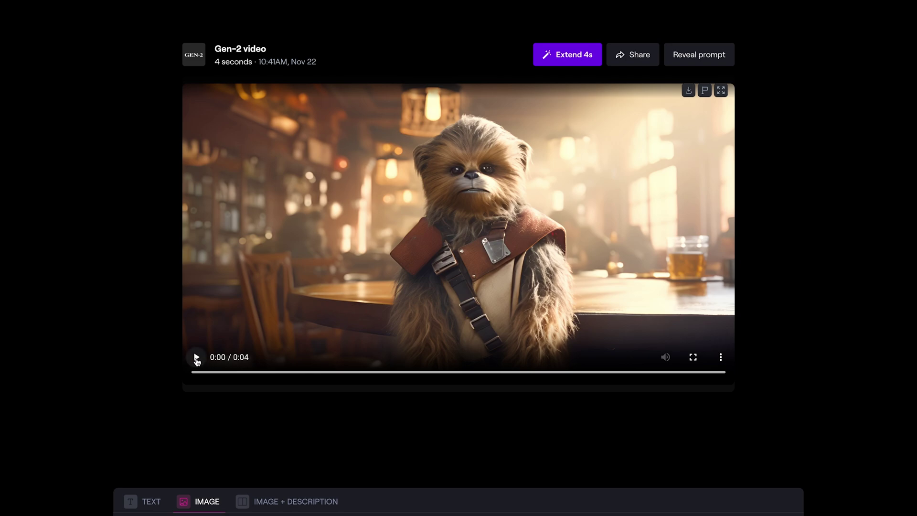
# Extend the generated Ewok video by 4 seconds, playing back the clip before and after the extension
pyautogui.click(197, 358)
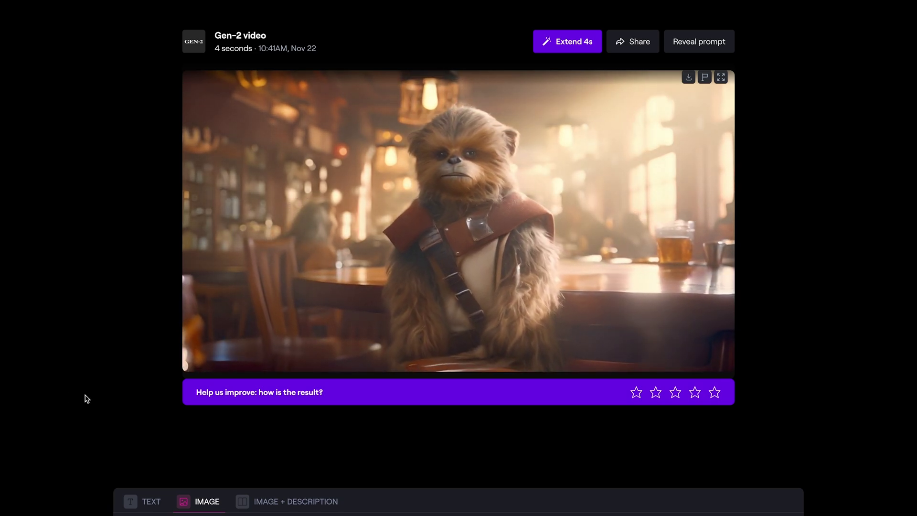
pyautogui.moveTo(424, 363)
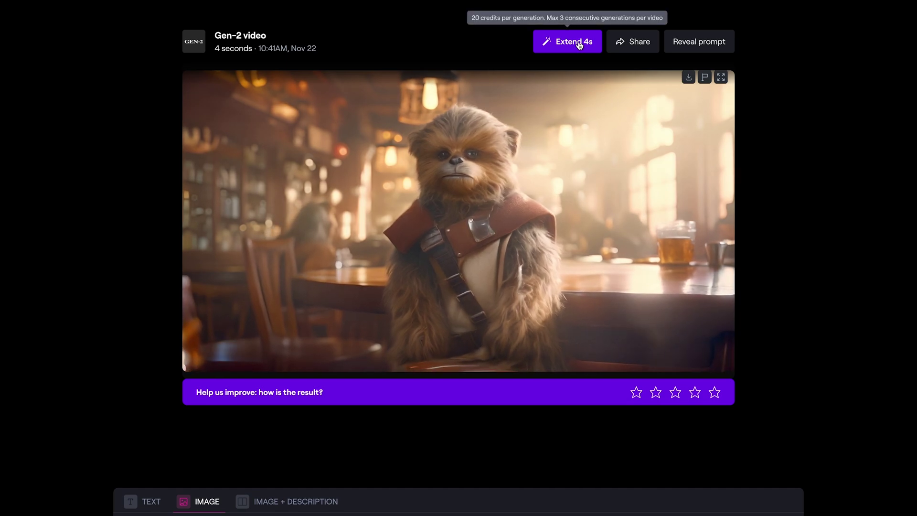
pyautogui.click(580, 45)
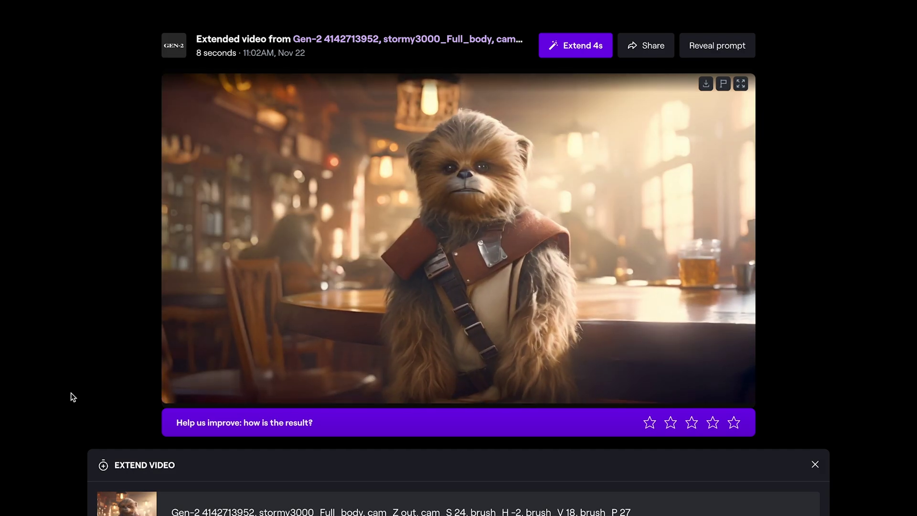
pyautogui.click(515, 185)
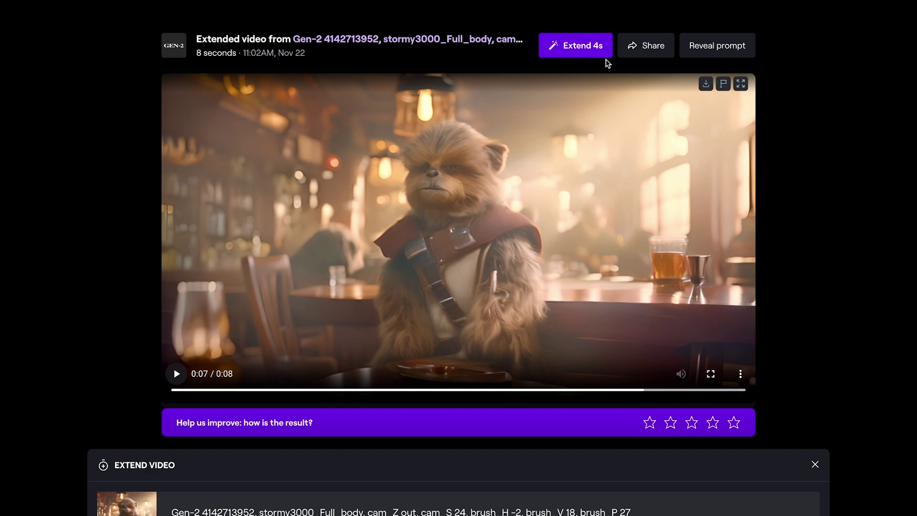
# Replace the zoom-out camera motion with horizontal left and counterclockwise roll at speed 8.0, save it, and extend the Ewok video another 4 seconds
pyautogui.click(580, 46)
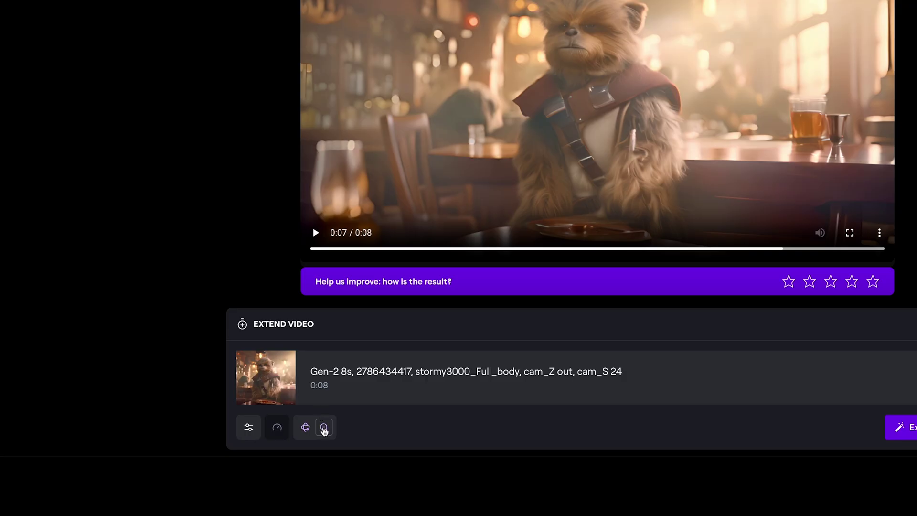
pyautogui.click(324, 429)
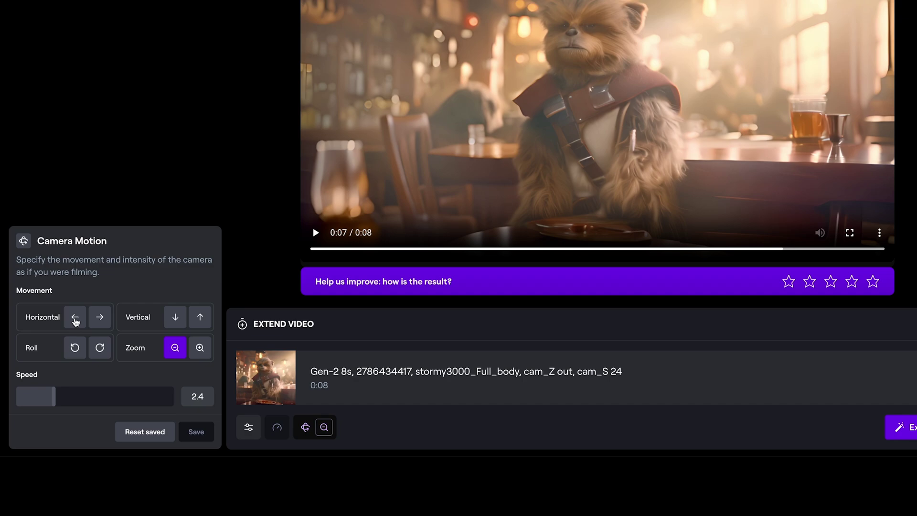
pyautogui.click(75, 318)
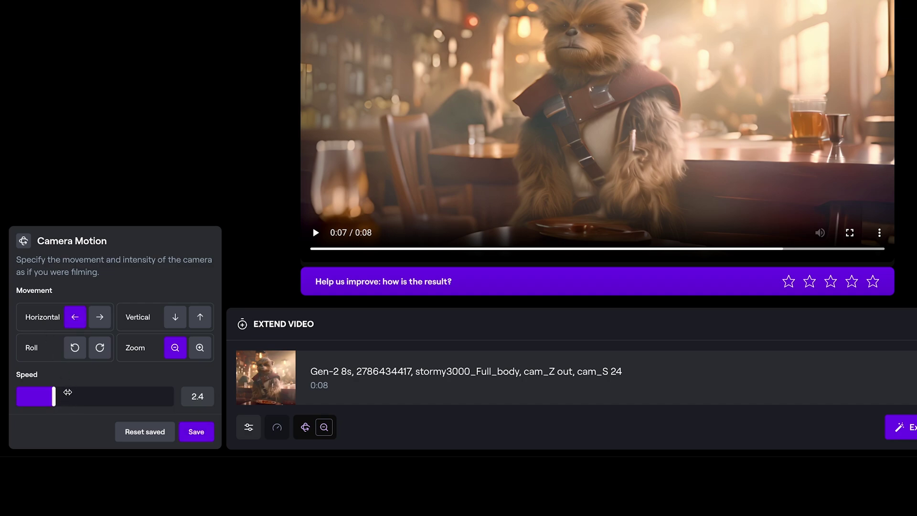
pyautogui.moveTo(68, 392); pyautogui.dragTo(110, 394)
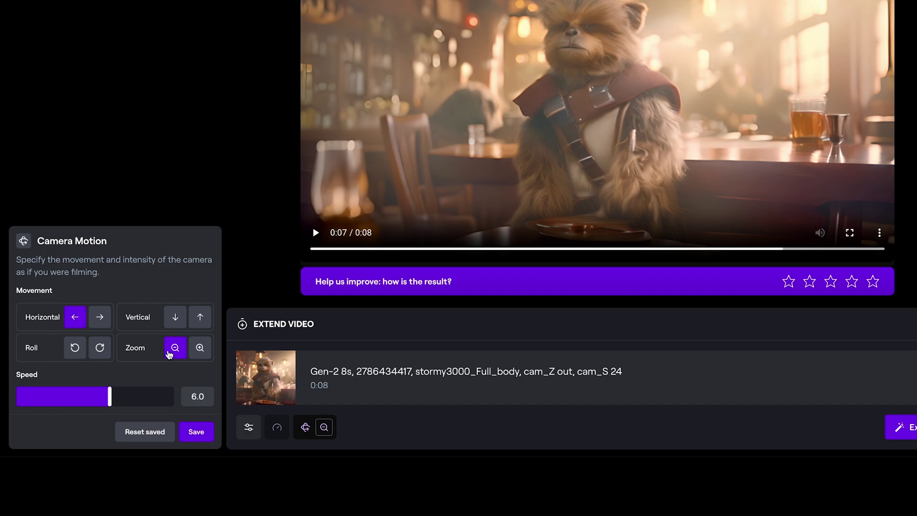
pyautogui.click(174, 348)
pyautogui.click(71, 353)
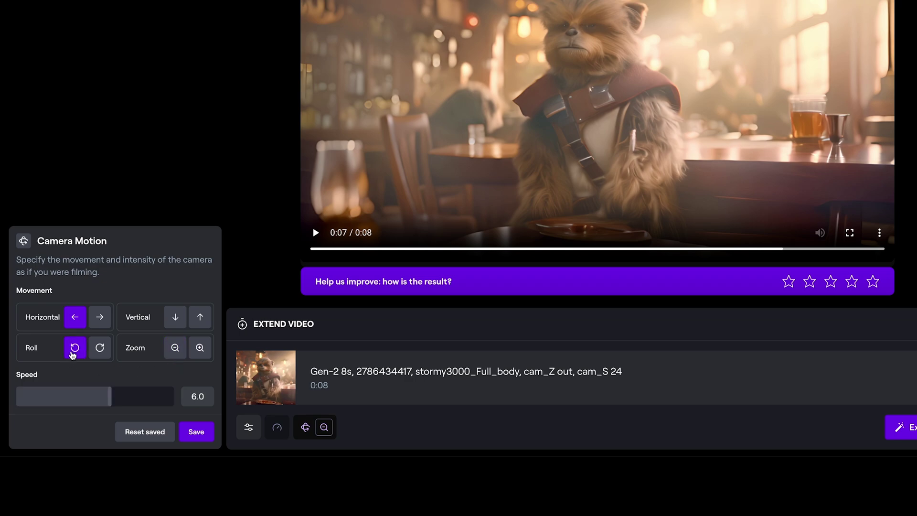
pyautogui.moveTo(110, 396); pyautogui.dragTo(141, 398)
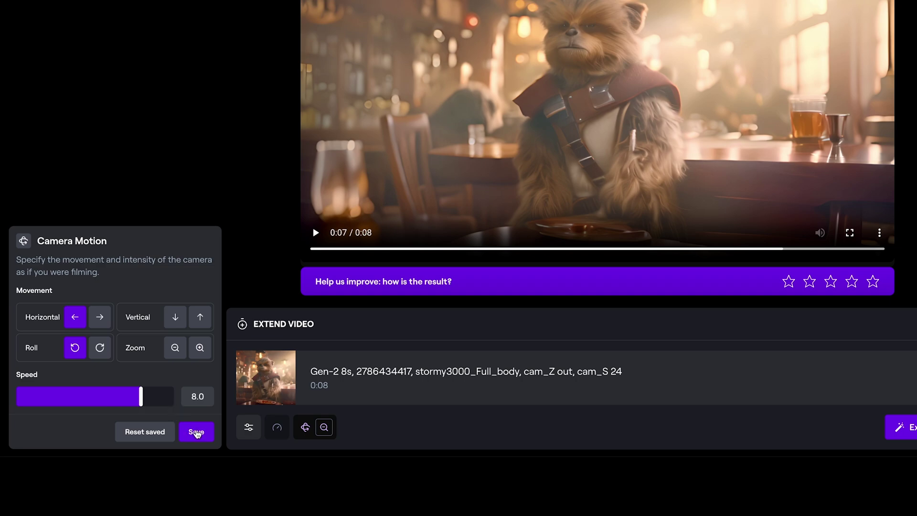
pyautogui.click(196, 432)
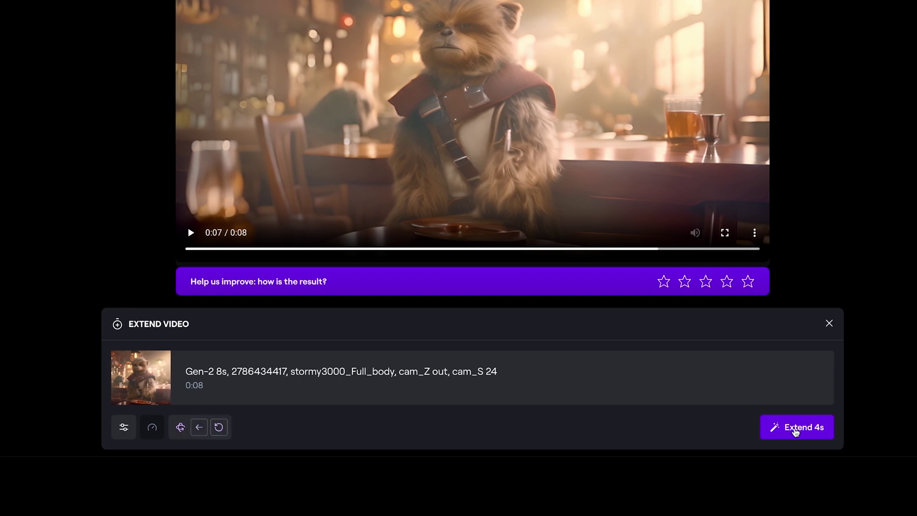
pyautogui.click(796, 428)
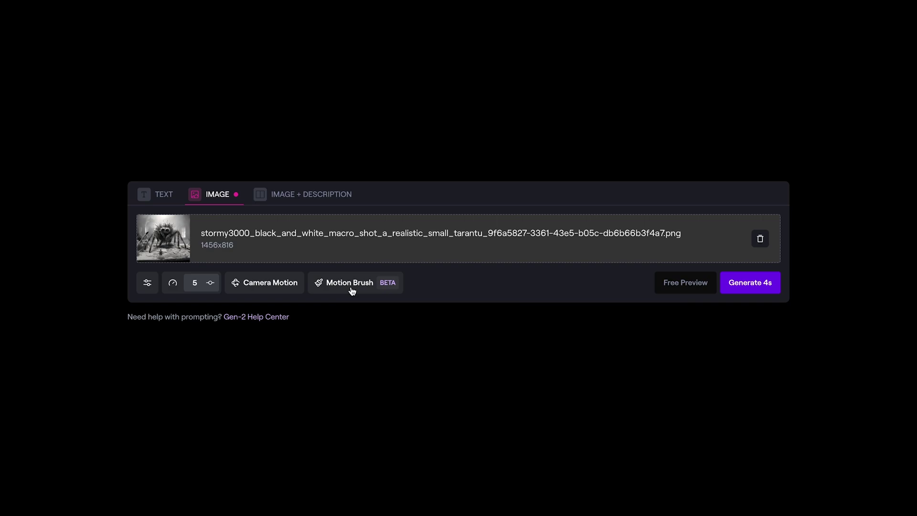
# Paint a Motion Brush mask over the entire tarantula in the black-and-white image, including its legs, and adjust the mask's proximity
pyautogui.click(351, 285)
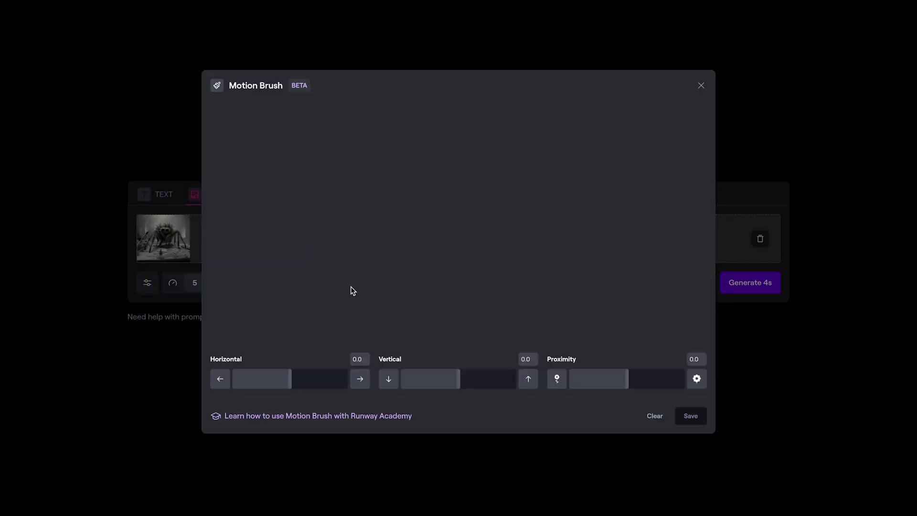
pyautogui.click(467, 211)
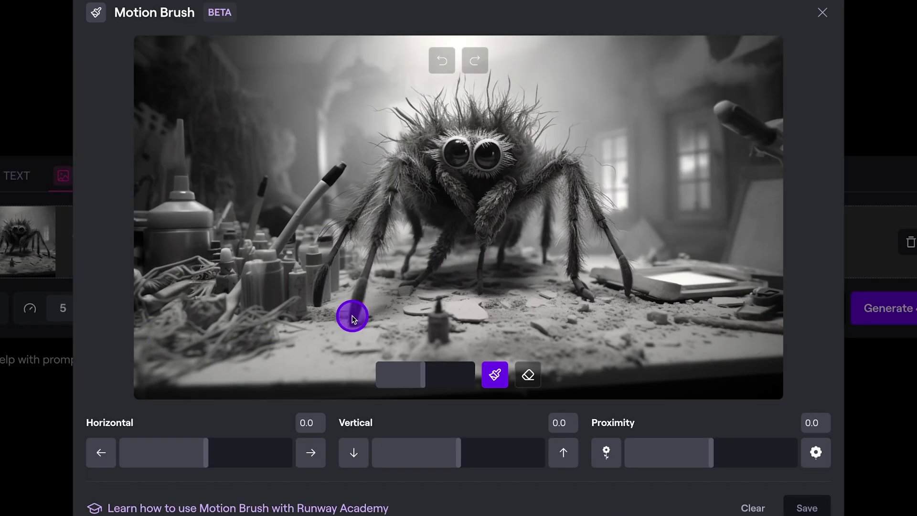
pyautogui.moveTo(387, 286)
pyautogui.mouseDown()
pyautogui.moveTo(383, 271)
pyautogui.moveTo(484, 227)
pyautogui.moveTo(521, 192)
pyautogui.moveTo(608, 196)
pyautogui.moveTo(522, 139)
pyautogui.moveTo(629, 295)
pyautogui.mouseUp()
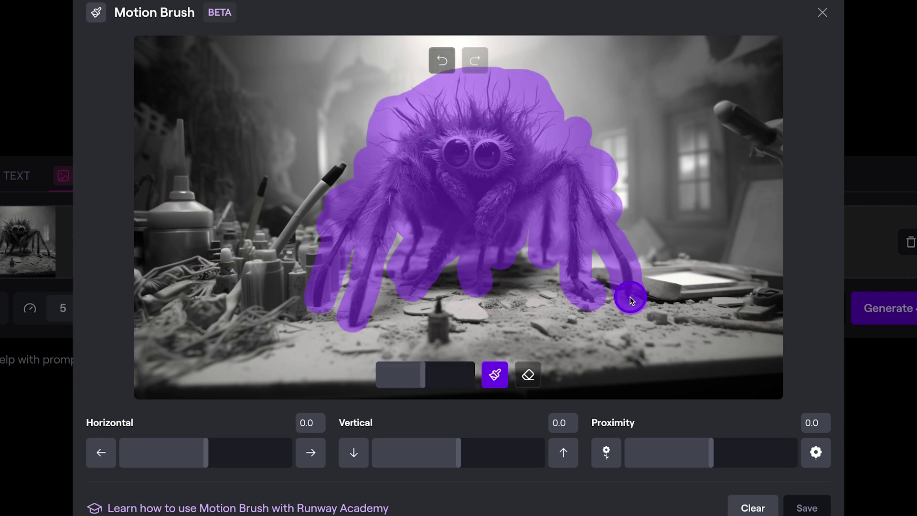
pyautogui.click(711, 452)
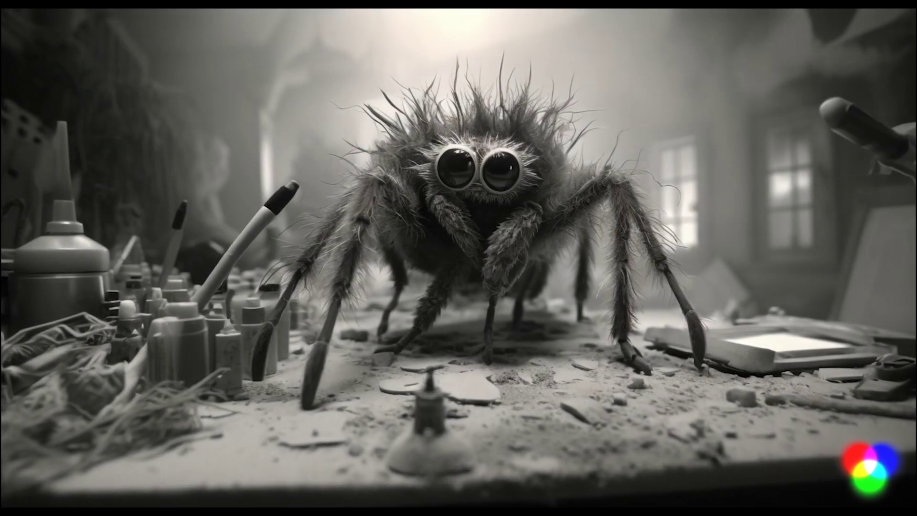